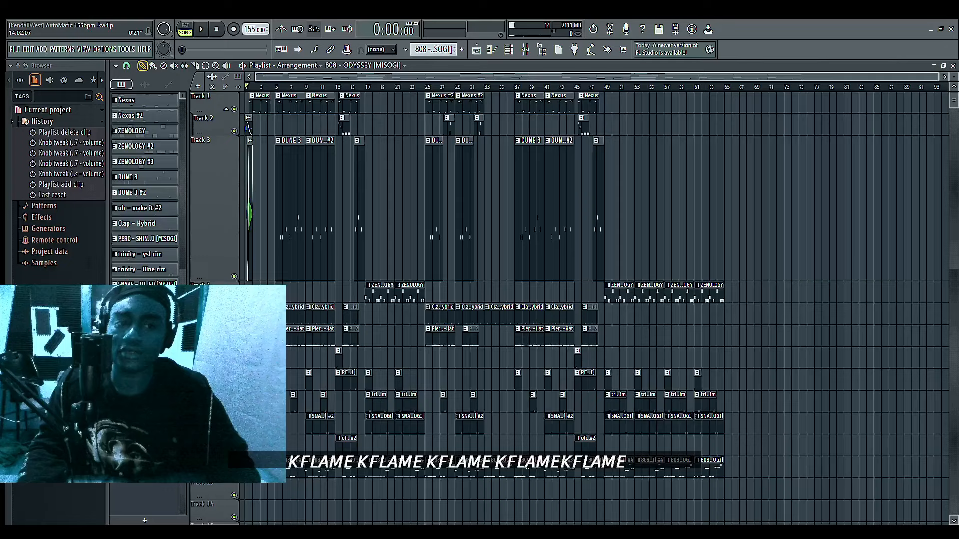
- Examine the playlist arrangement, comparing the whole song structure with the intro clips, melody sections and drum patterns up close
drag(935, 77, 809, 77)
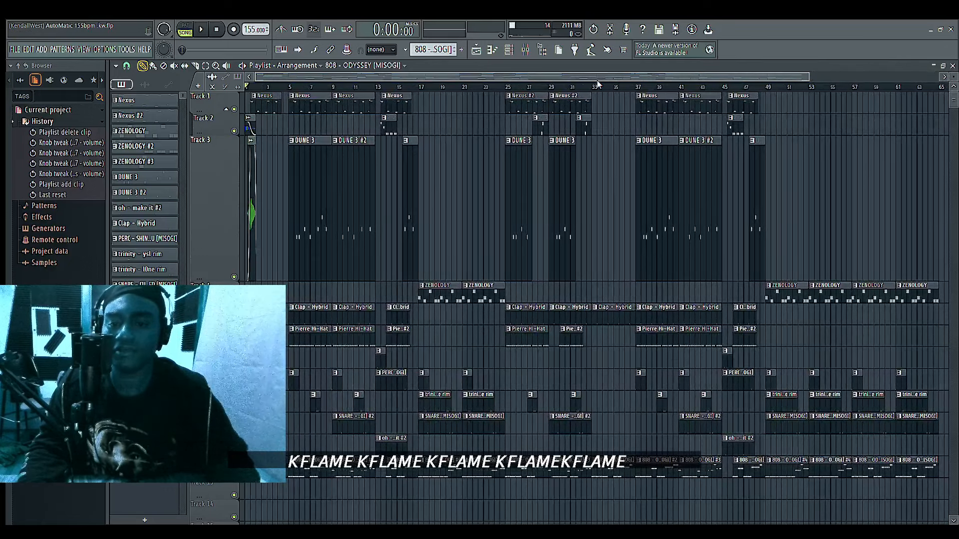
drag(265, 77, 257, 77)
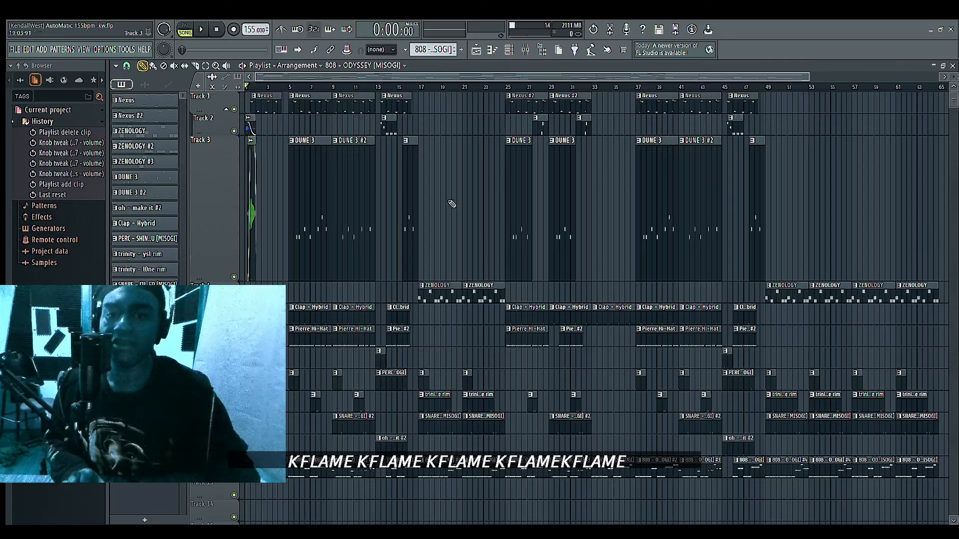
scroll(452, 203, down, 1)
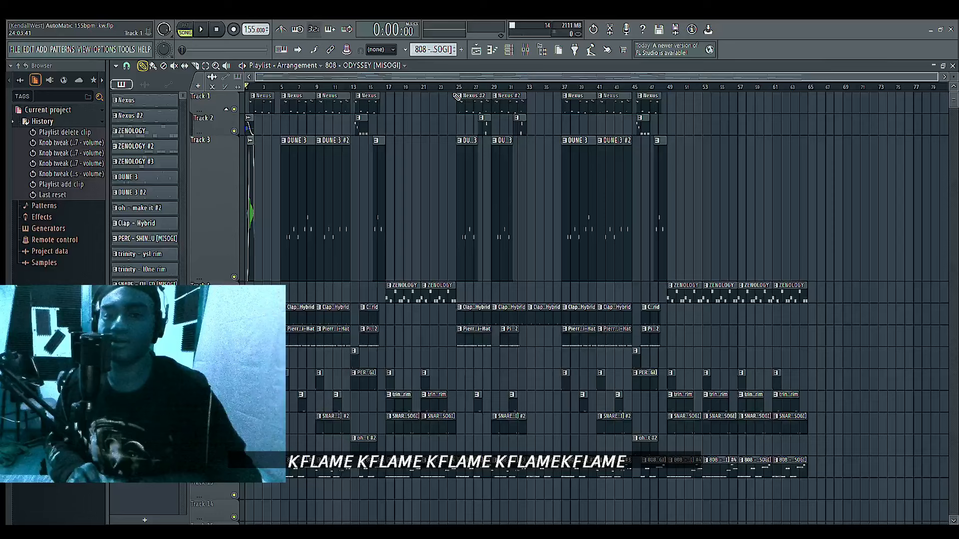
scroll(411, 148, up, 2)
scroll(410, 148, up, 2)
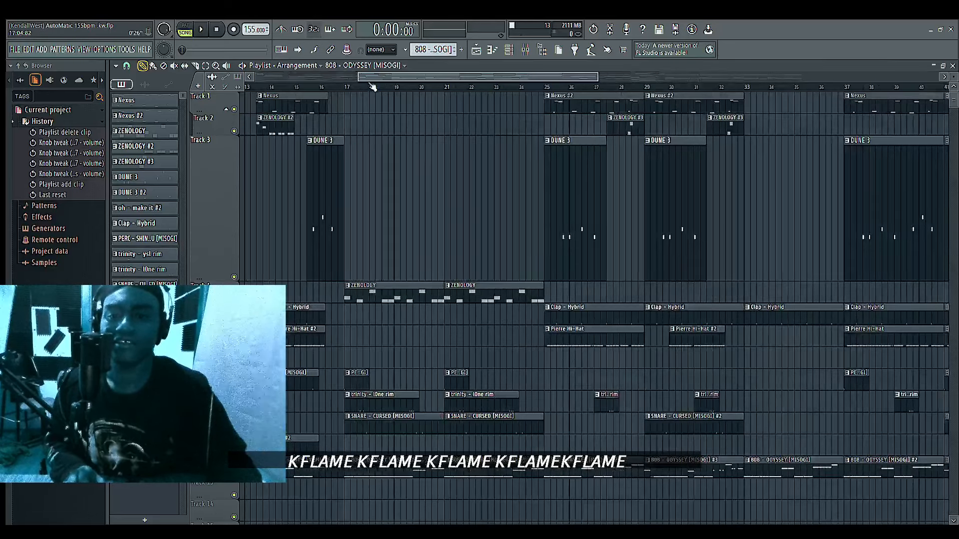
drag(372, 77, 267, 77)
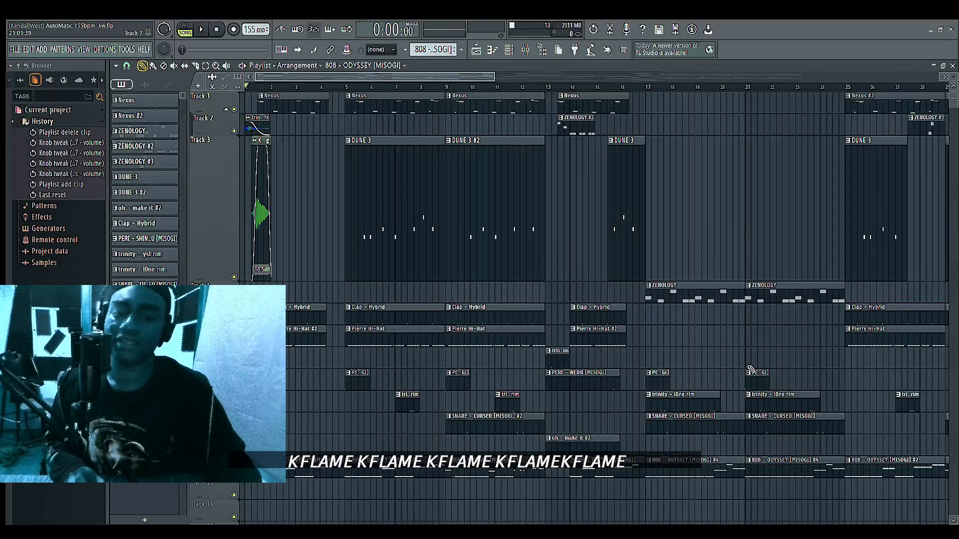
scroll(731, 365, down, 2)
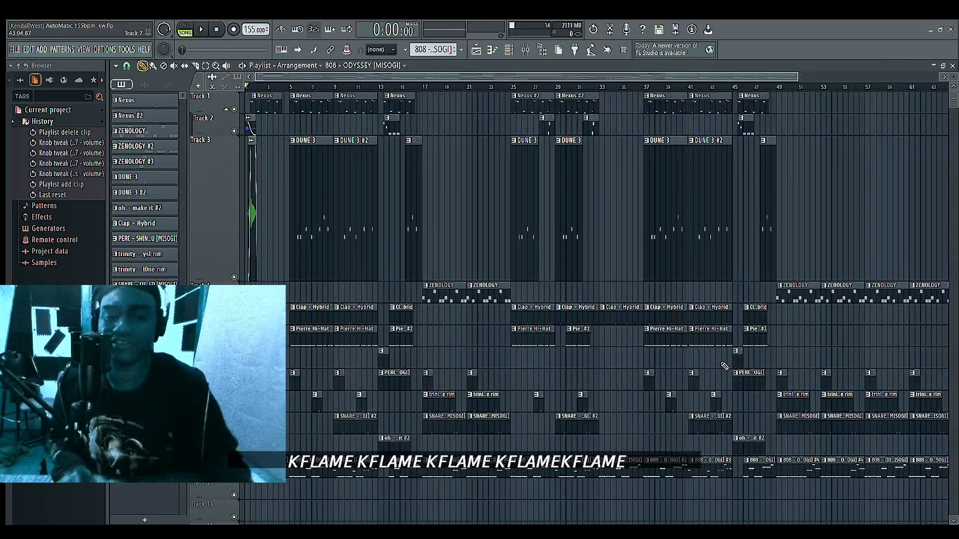
scroll(273, 88, up, 3)
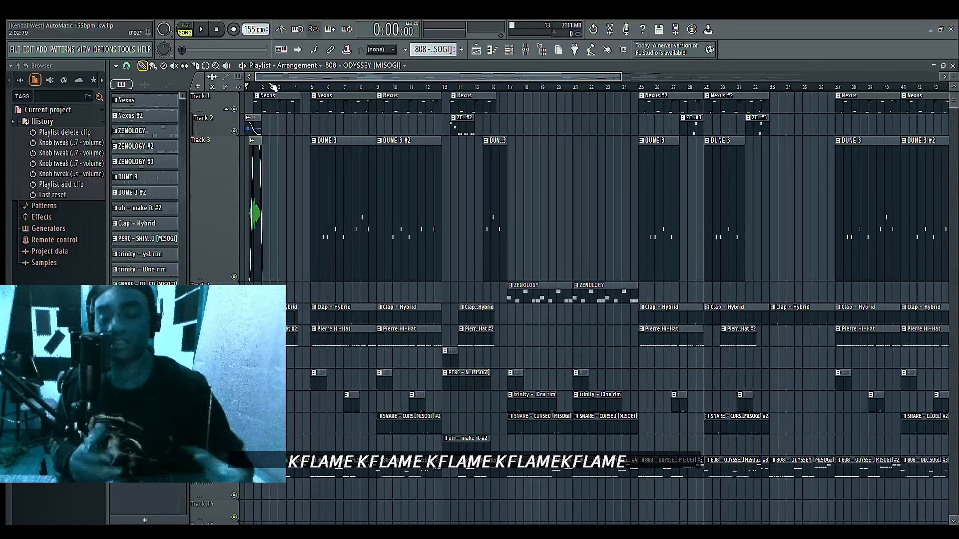
scroll(273, 87, up, 2)
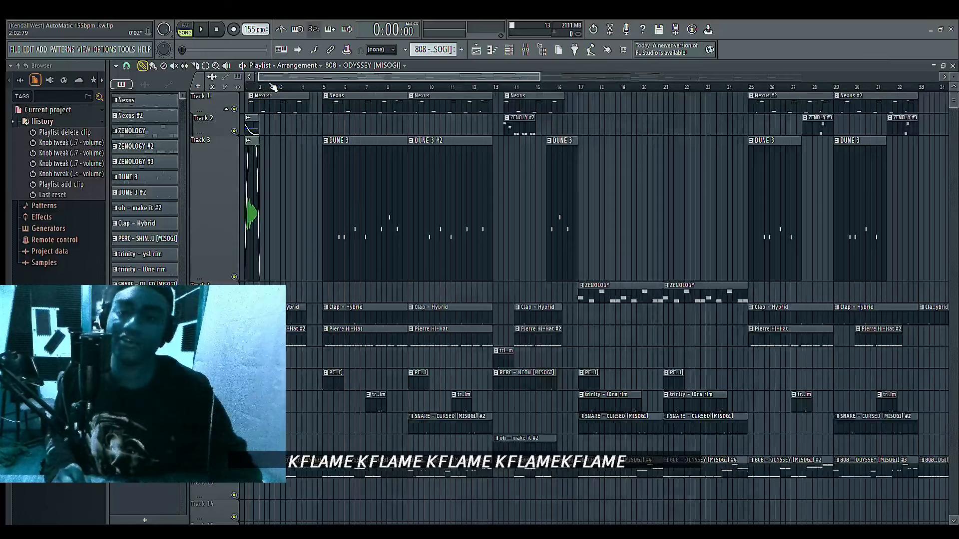
drag(280, 75, 237, 70)
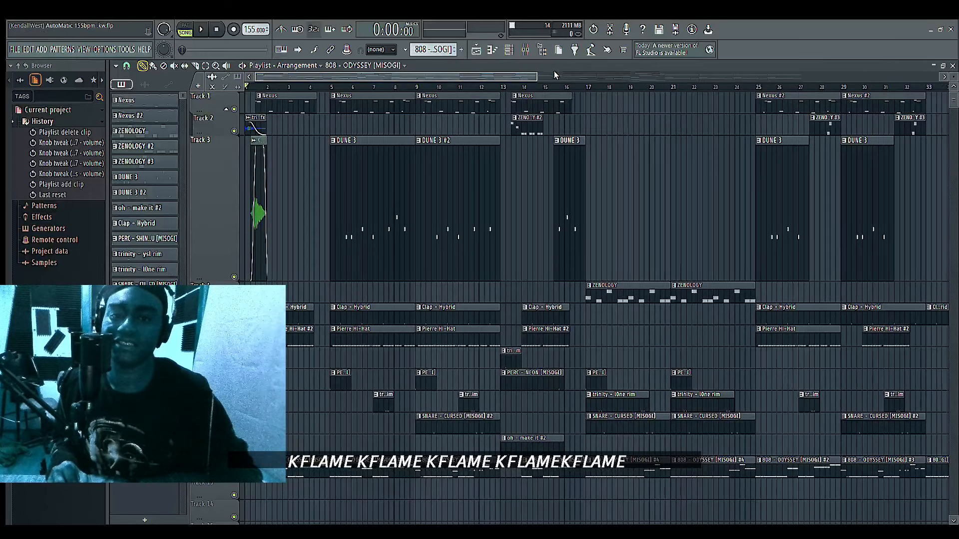
drag(536, 76, 516, 74)
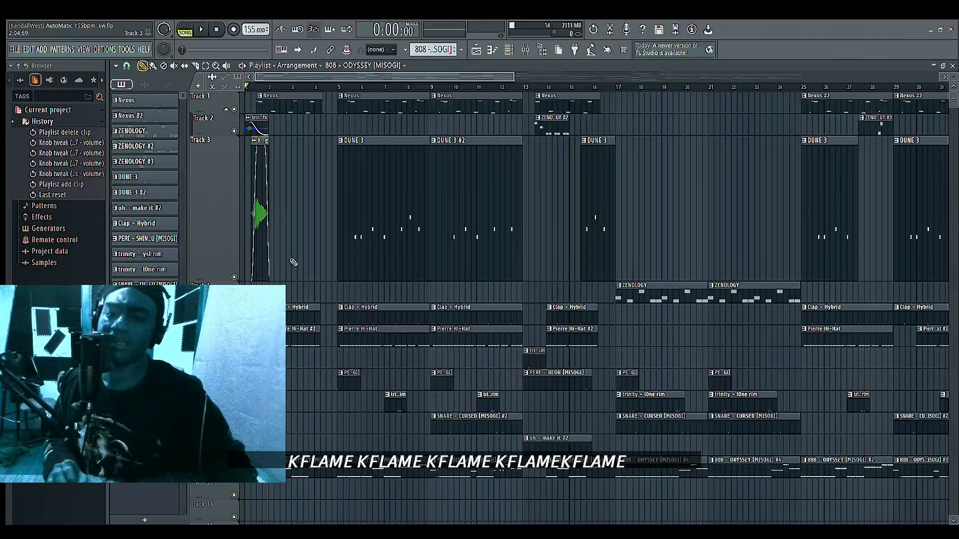
scroll(286, 264, down, 3)
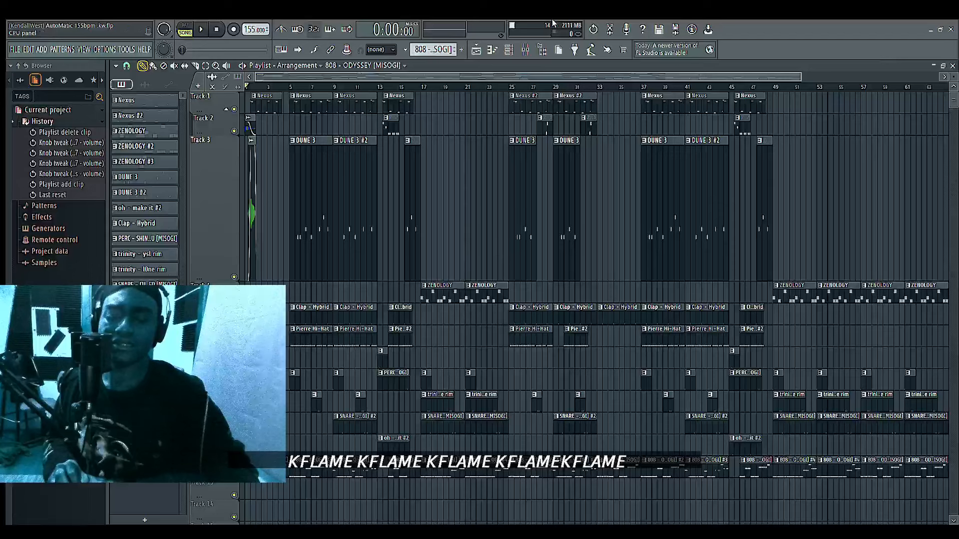
scroll(244, 168, up, 2)
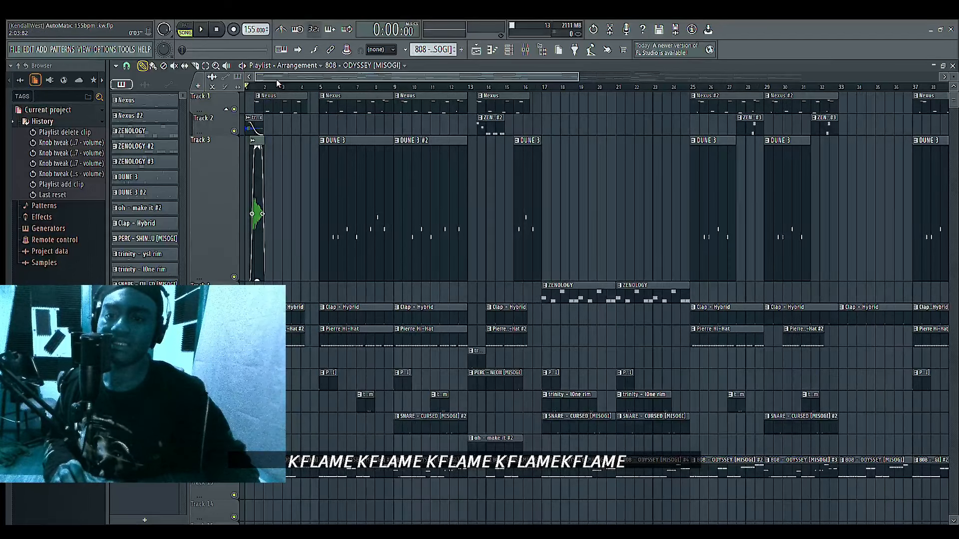
scroll(307, 205, up, 2)
scroll(309, 206, up, 1)
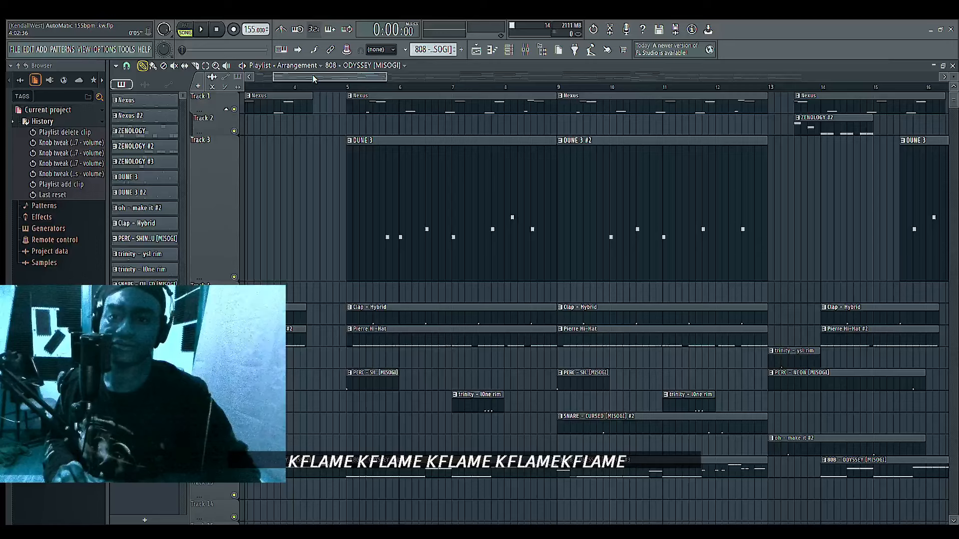
drag(315, 78, 268, 76)
scroll(340, 150, up, 1)
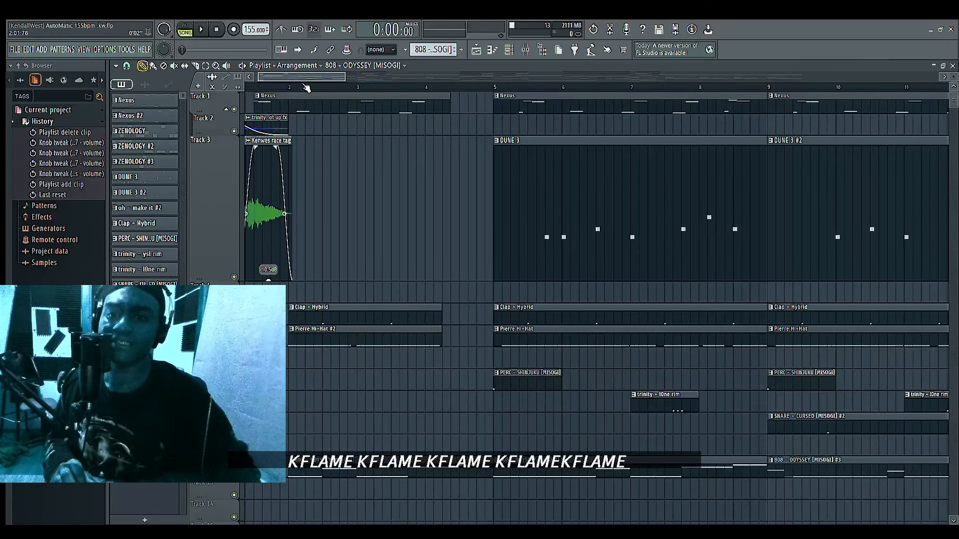
scroll(295, 88, up, 1)
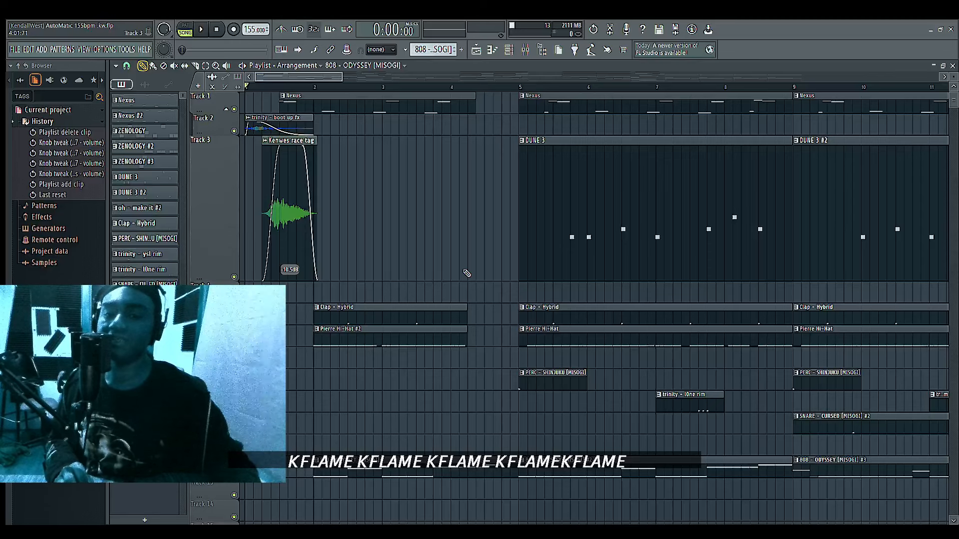
- Play the arrangement from the beginning into the section after bar 25, and stop playback
scroll(387, 242, down, 5)
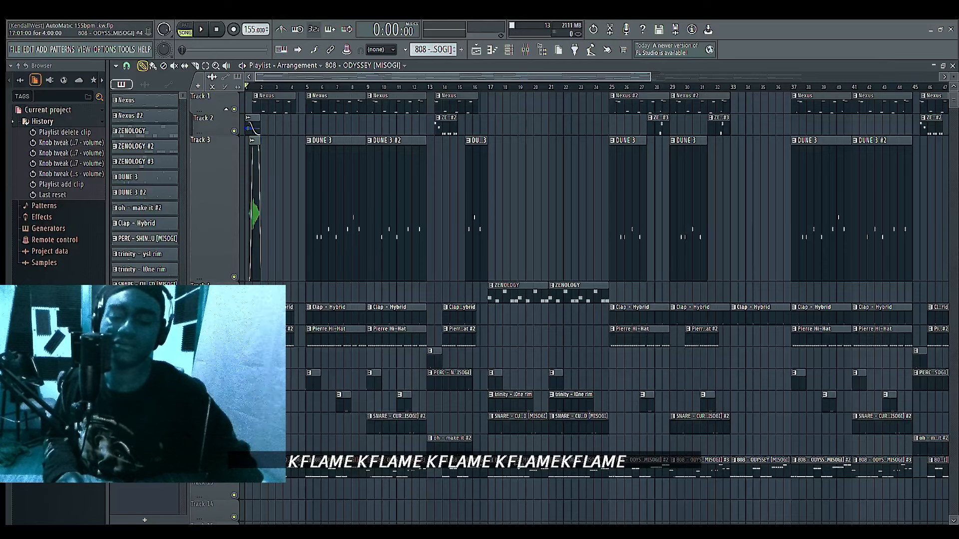
key(space)
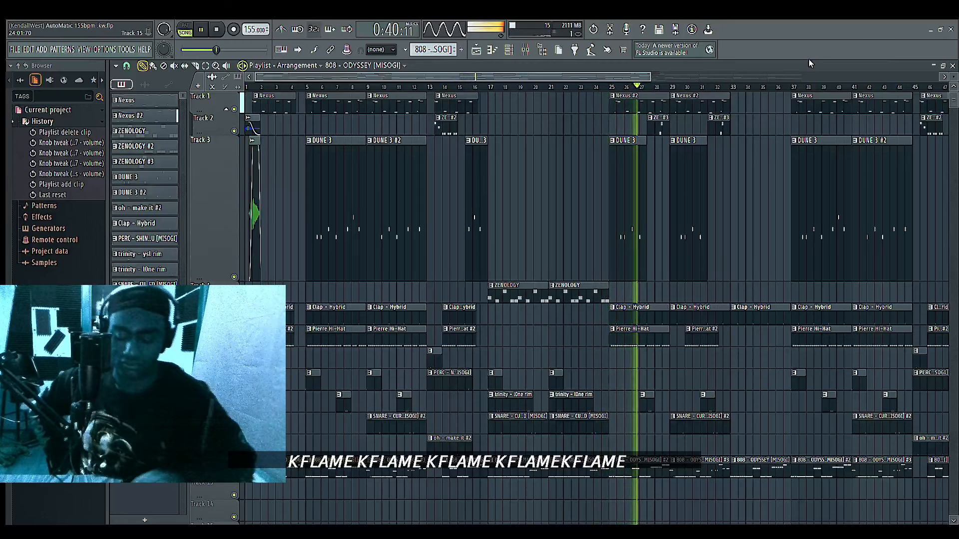
key(space)
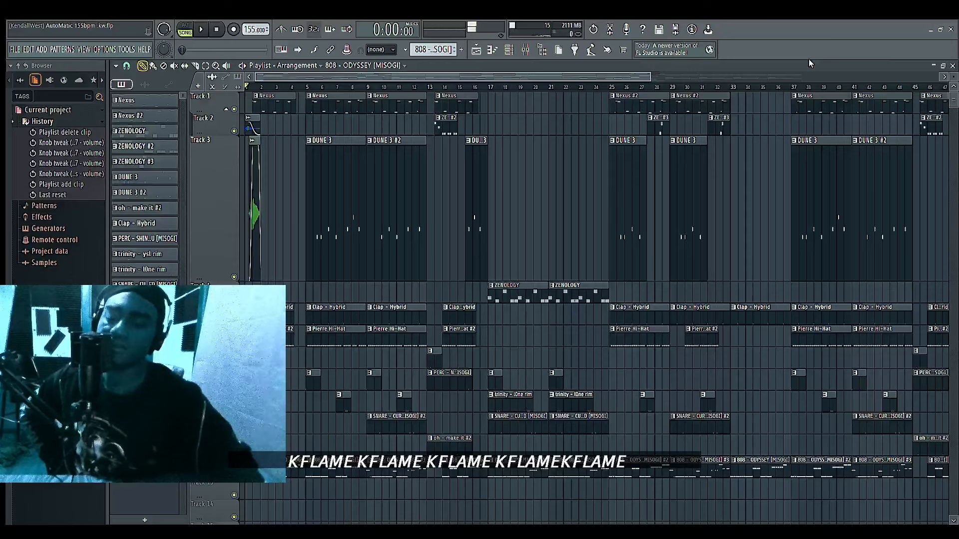
- Open the mixer and select the volume fader of Insert 1
click(525, 52)
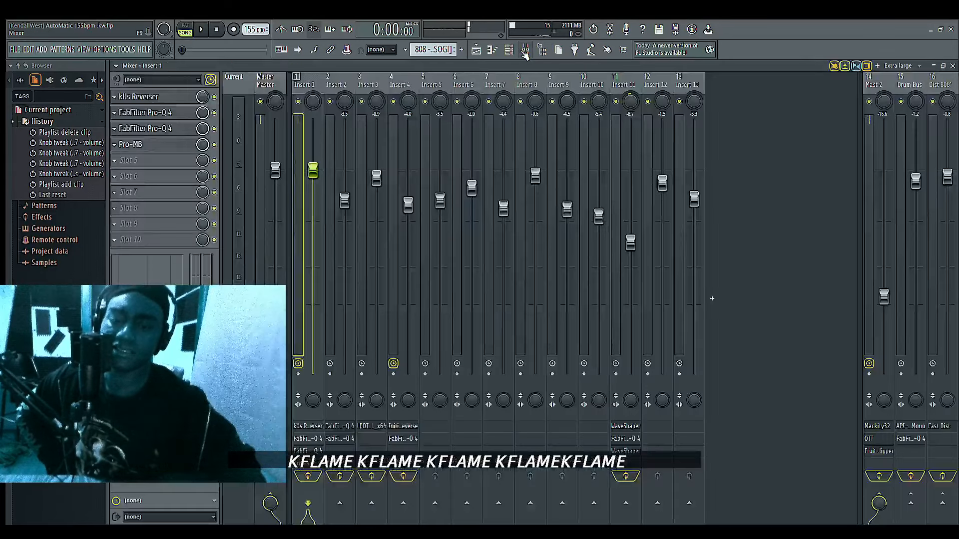
click(312, 170)
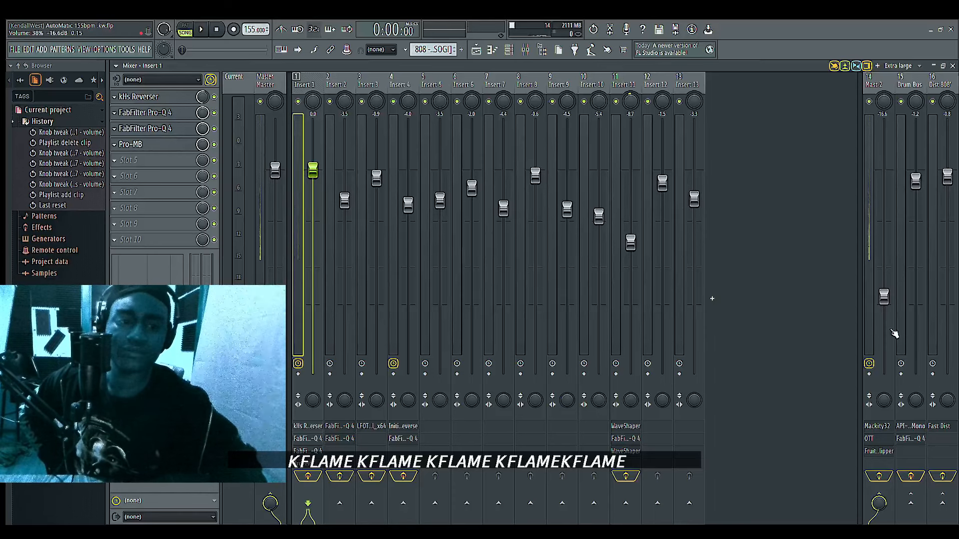
- Float the mixer over the playlist, reposition and enlarge it, and return it to full size
click(939, 70)
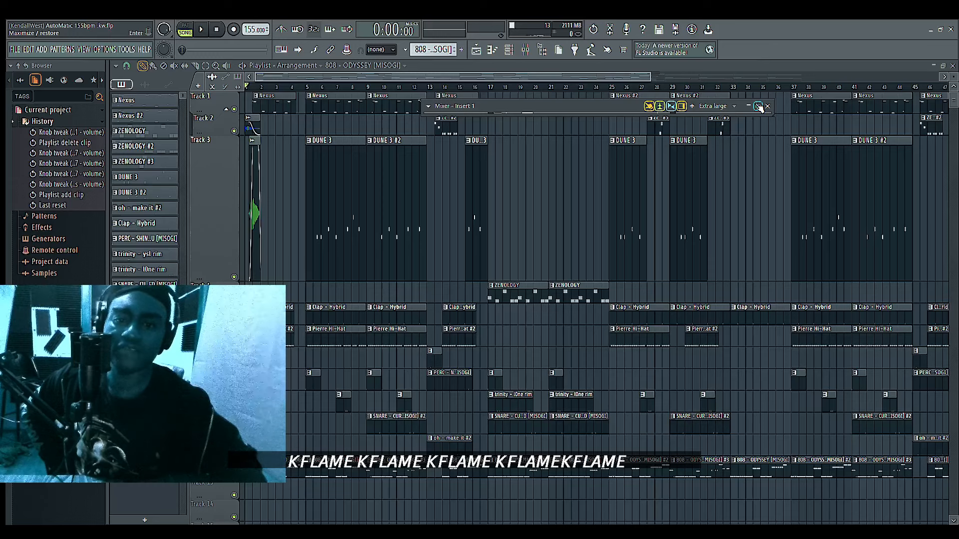
drag(585, 106, 662, 190)
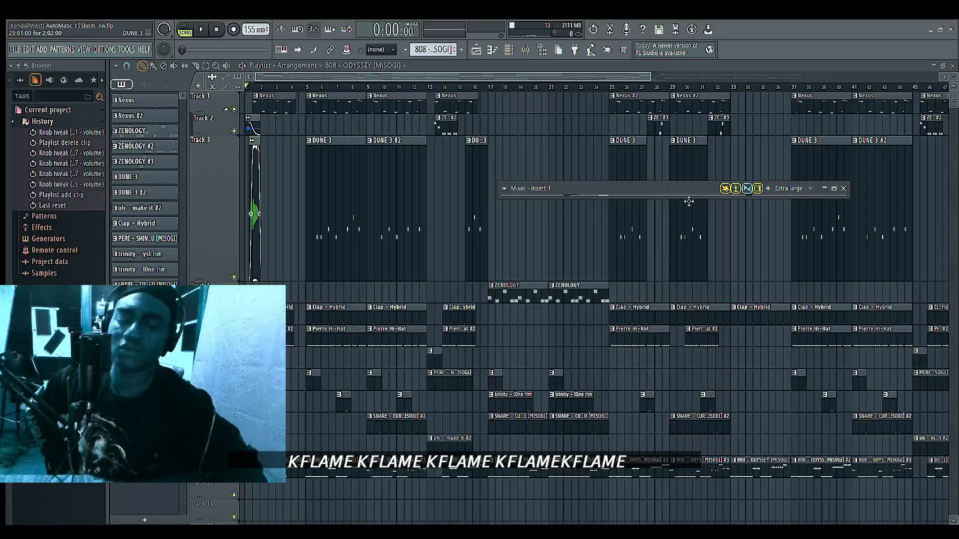
drag(657, 197, 668, 250)
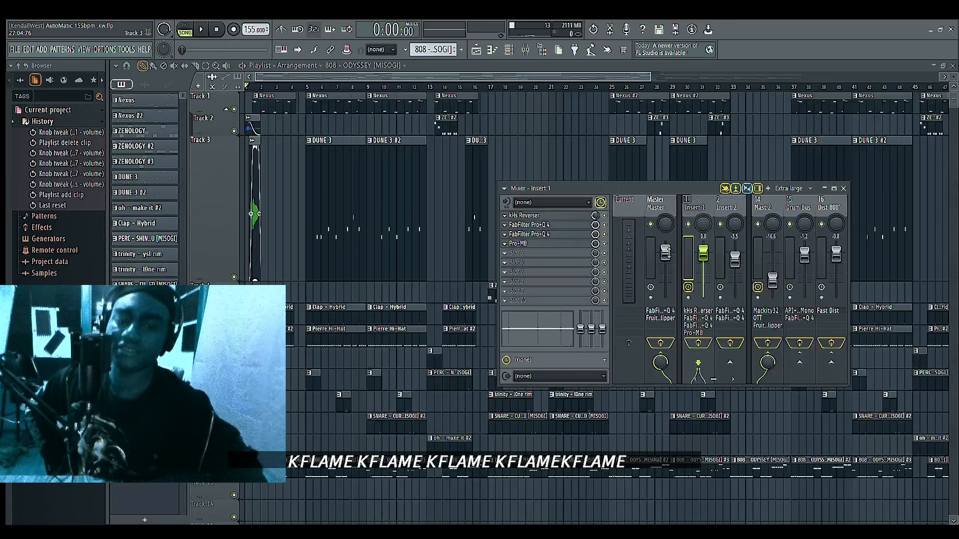
click(837, 191)
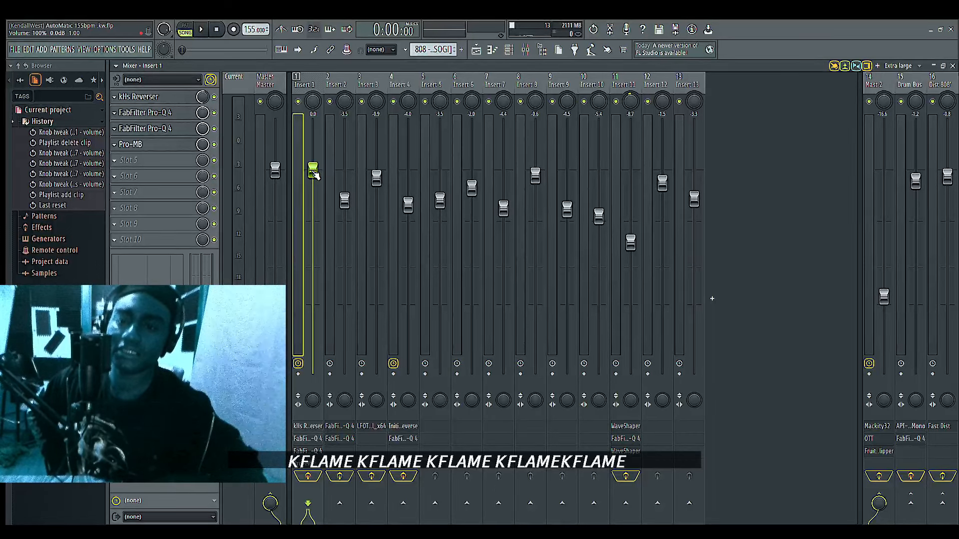
- Lower the volume of mixer track Insert 1 to -0.5 dB and keep that track selected
drag(314, 172, 312, 198)
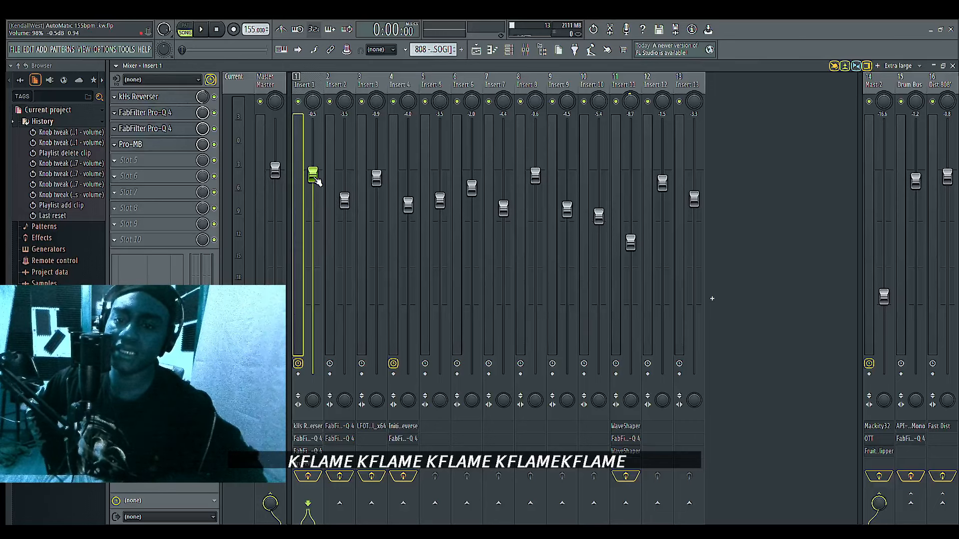
click(344, 197)
click(299, 173)
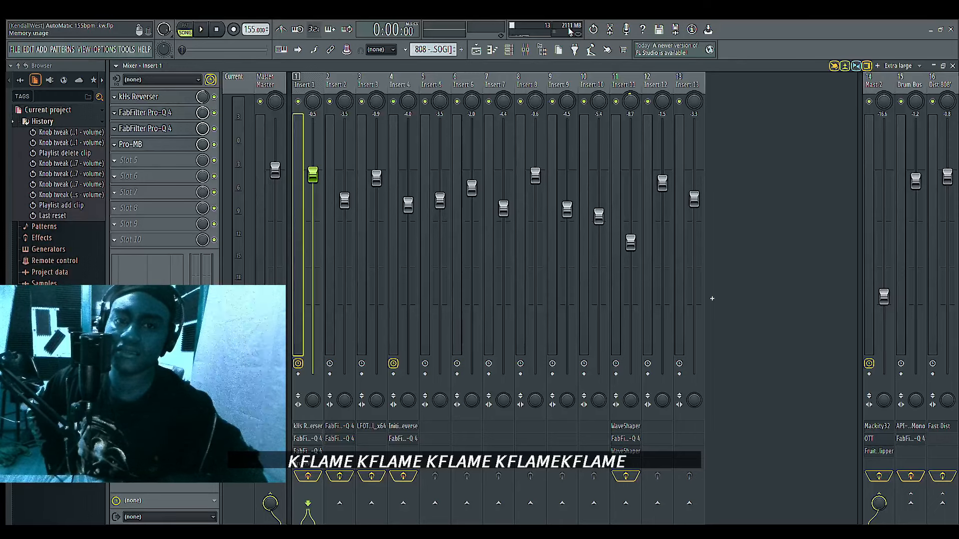
- Look over the instrument and drum channels in the channel rack and close it
click(510, 52)
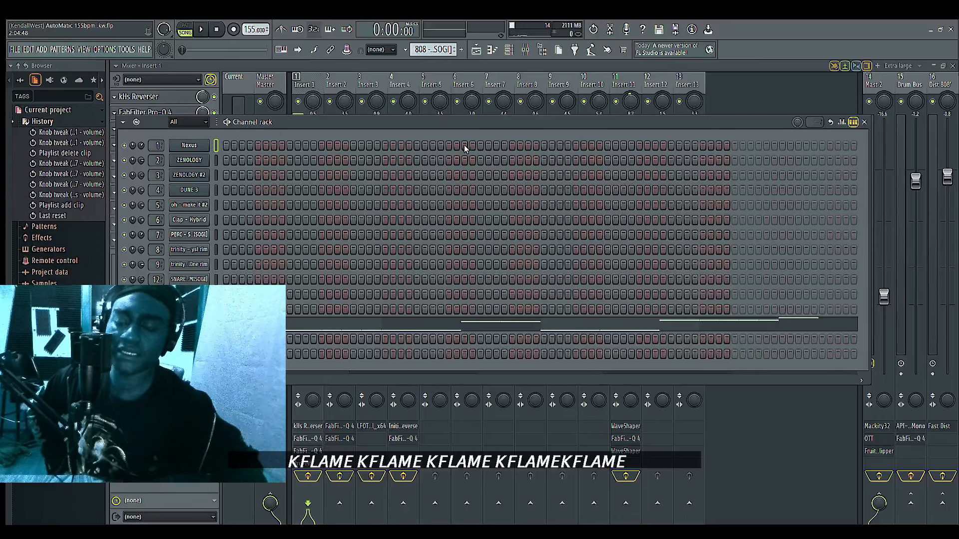
click(864, 122)
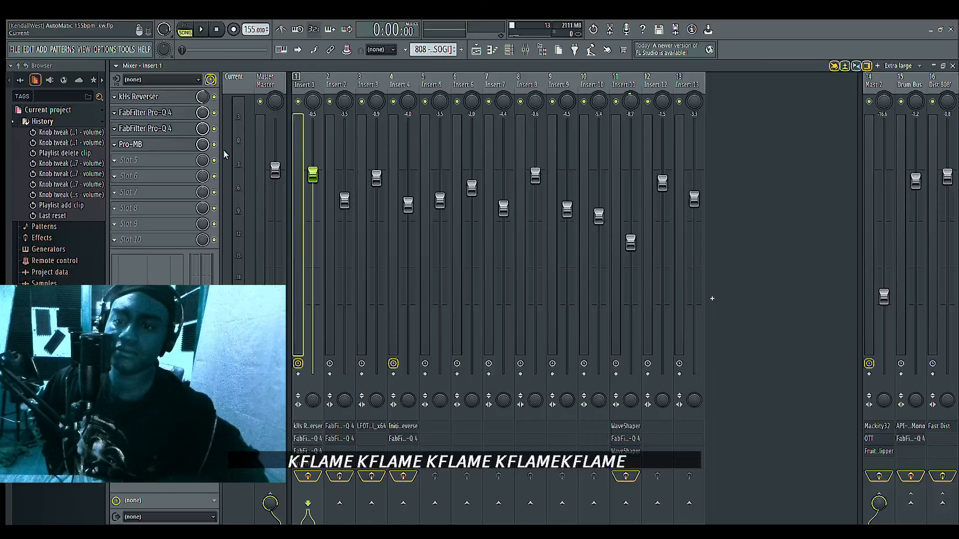
- Set the mixer volumes of Insert 1 to -0.6 dB and Insert 2 to -4.7 dB, leaving Insert 1 selected
click(345, 200)
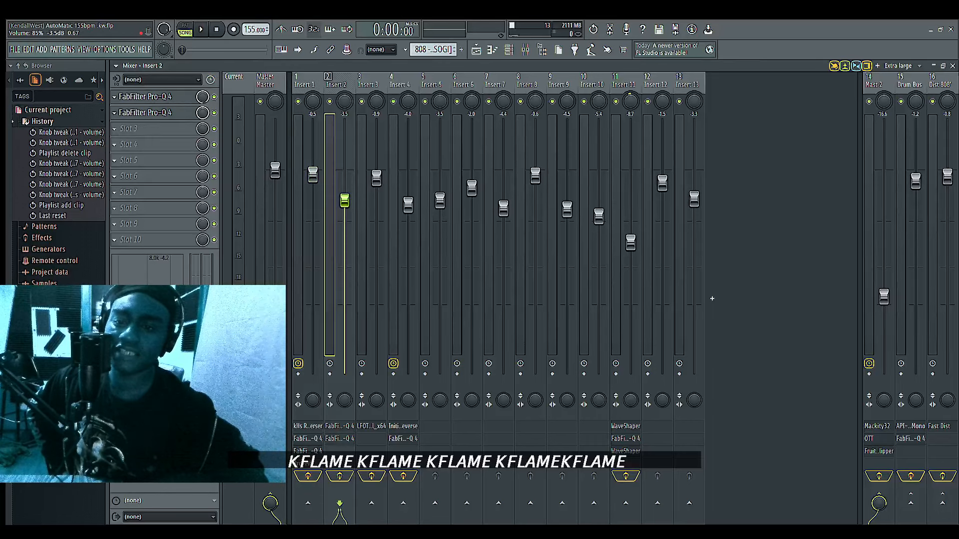
click(313, 175)
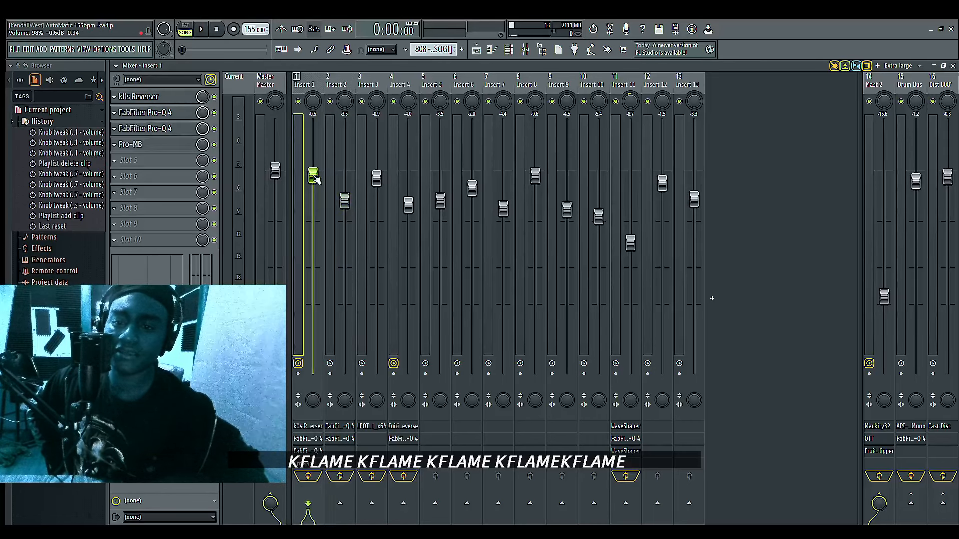
click(343, 199)
click(375, 179)
click(345, 200)
click(376, 179)
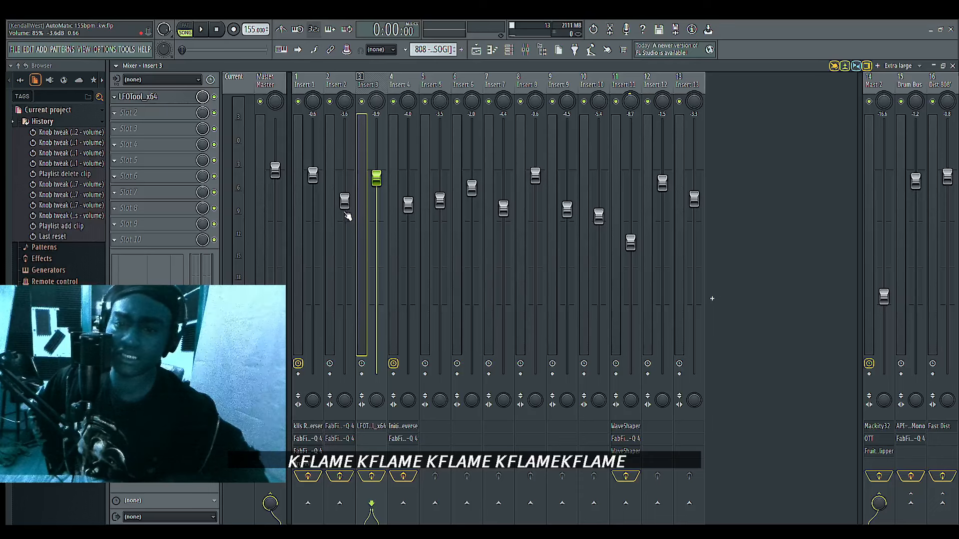
drag(344, 200, 344, 210)
click(314, 176)
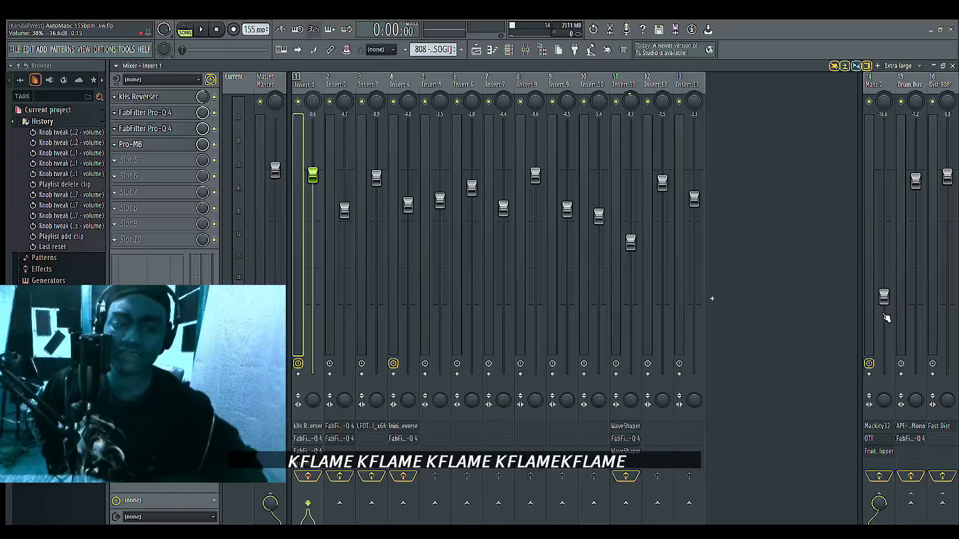
- Lower the volume of the Mast 2 mixer track to -16.9 dB
click(883, 297)
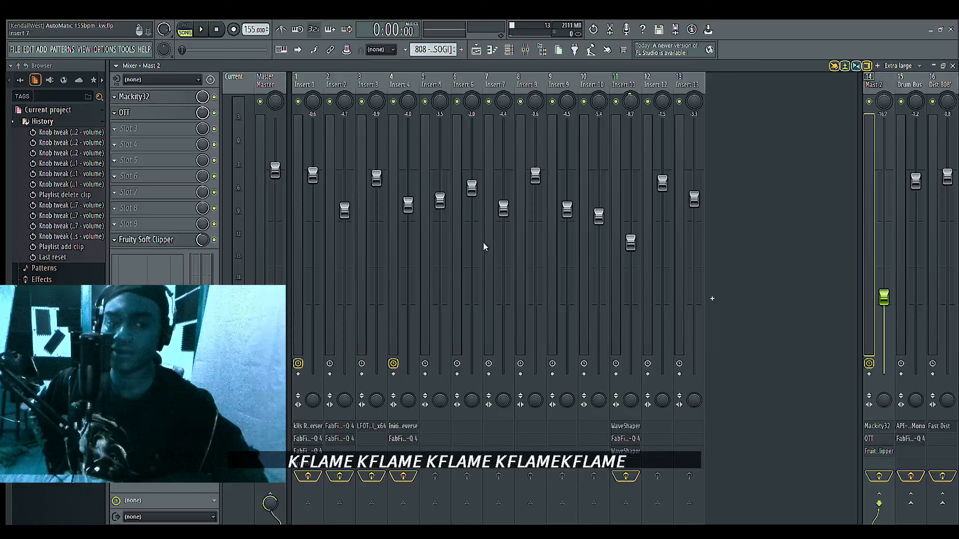
click(310, 245)
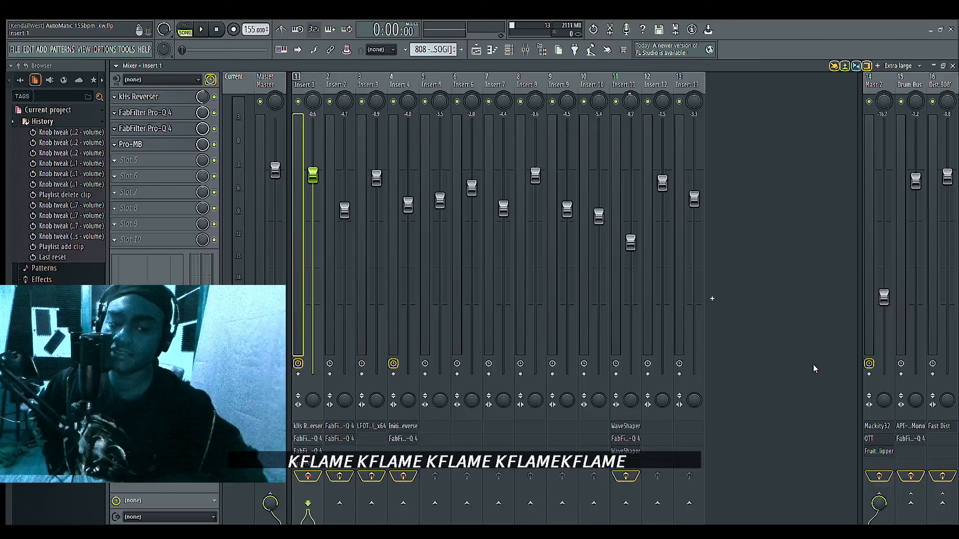
click(889, 283)
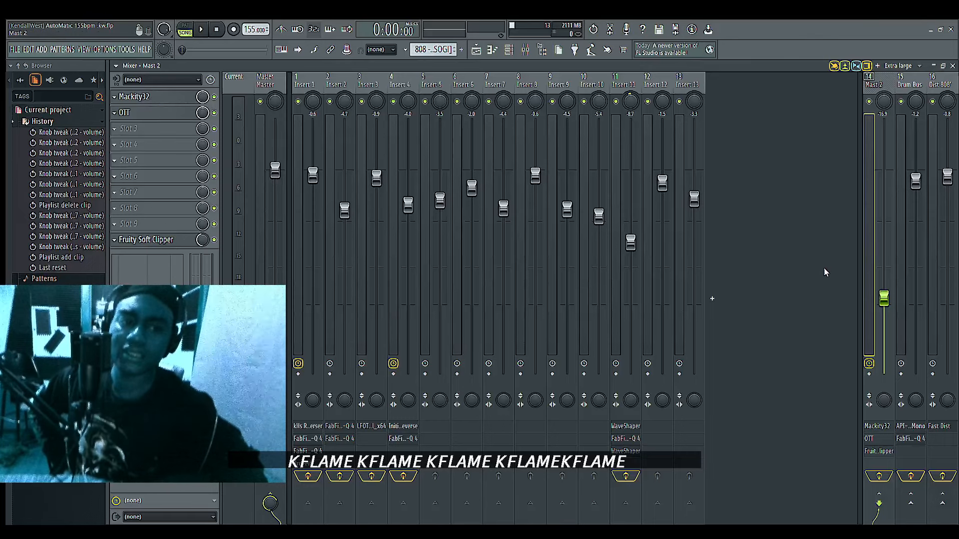
- Set the mixer volumes of Drum Bus to -1.3 dB and Insert 2 to -4.8 dB, leaving Insert 1 selected
click(916, 181)
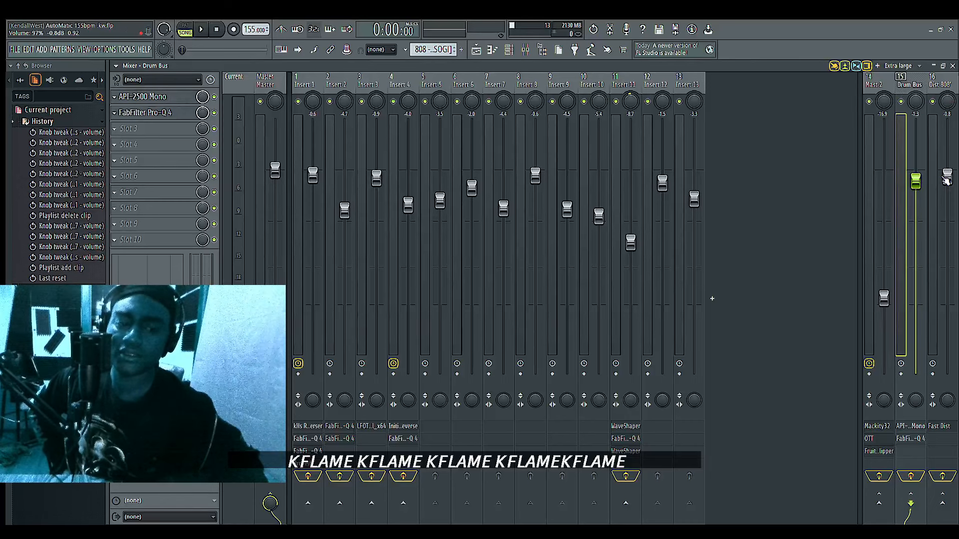
drag(345, 209, 344, 210)
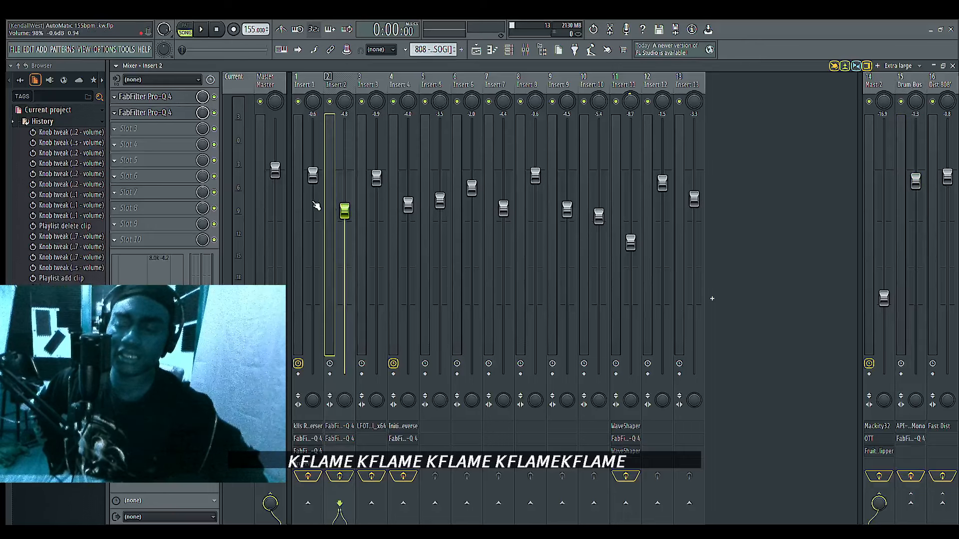
click(310, 188)
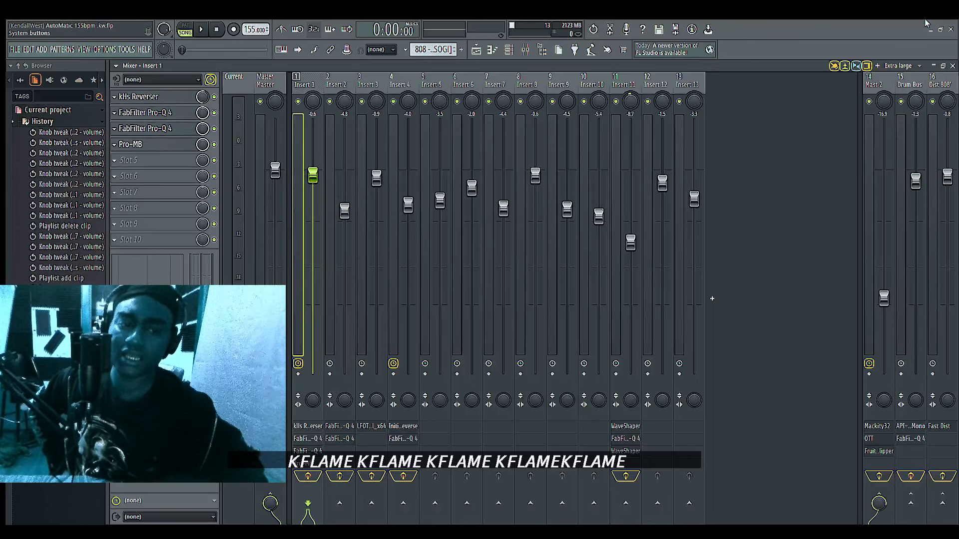
click(952, 66)
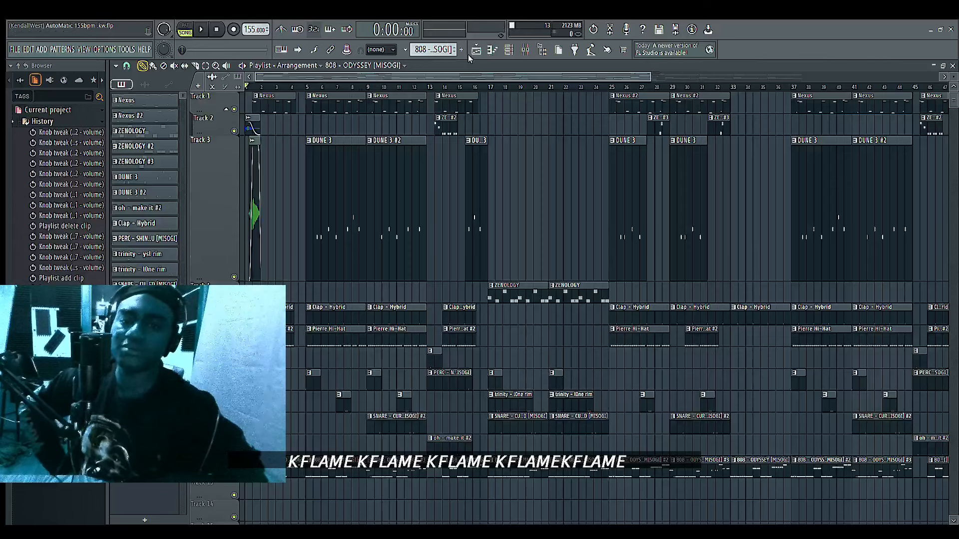
click(526, 52)
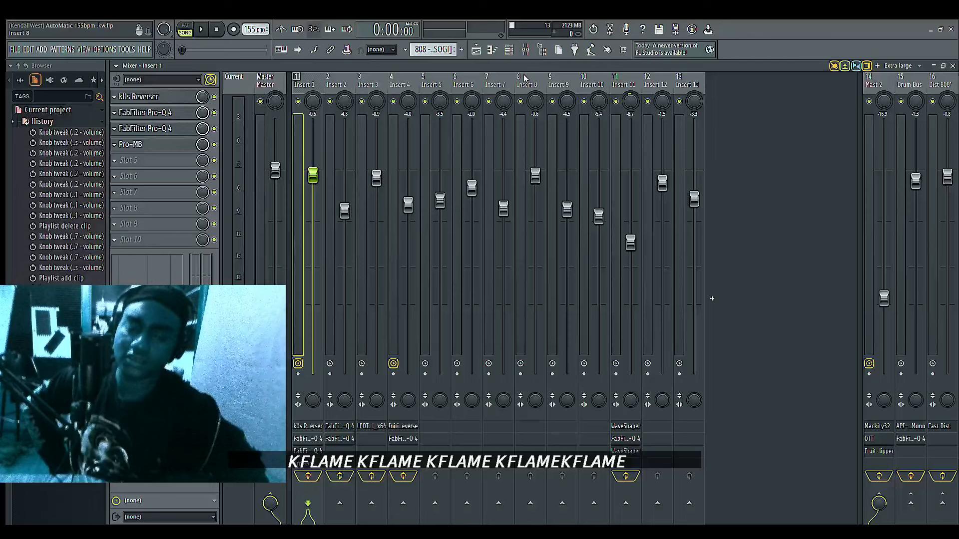
click(952, 66)
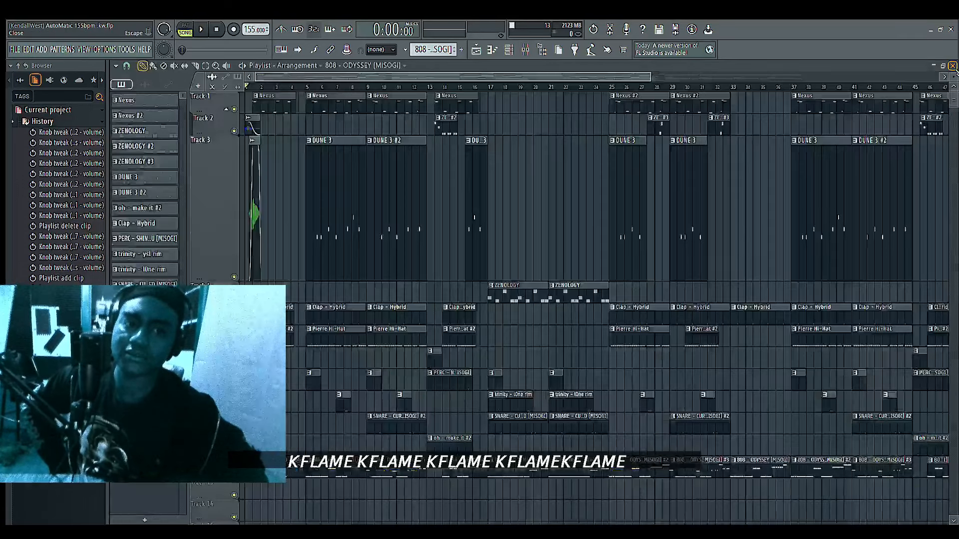
- Play the beat with the mixer open, watch the level meters of the Master and insert tracks, and stop playback
click(527, 49)
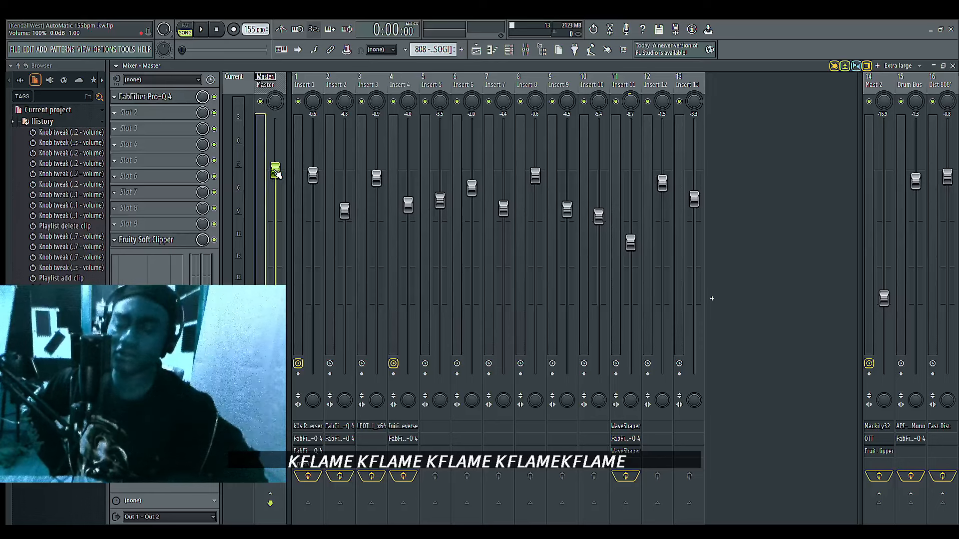
key(space)
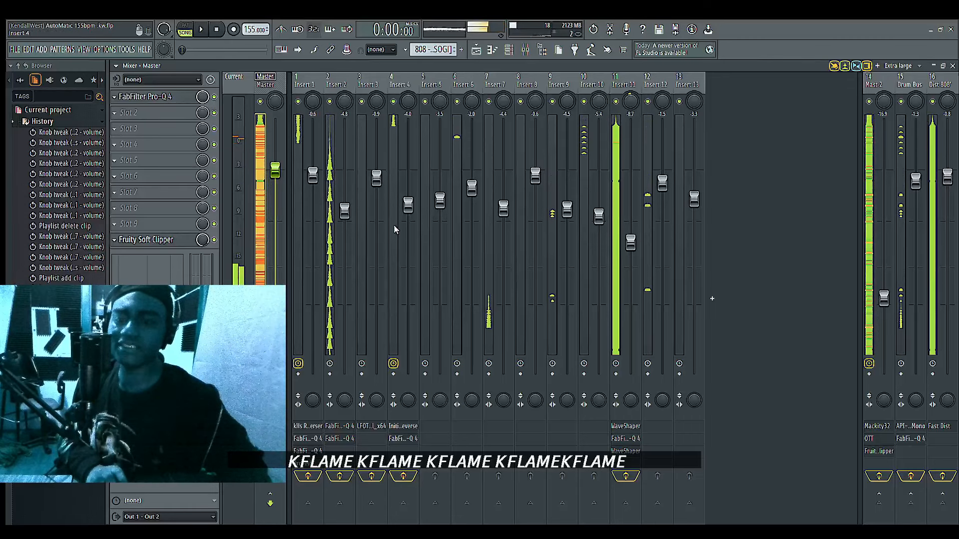
key(space)
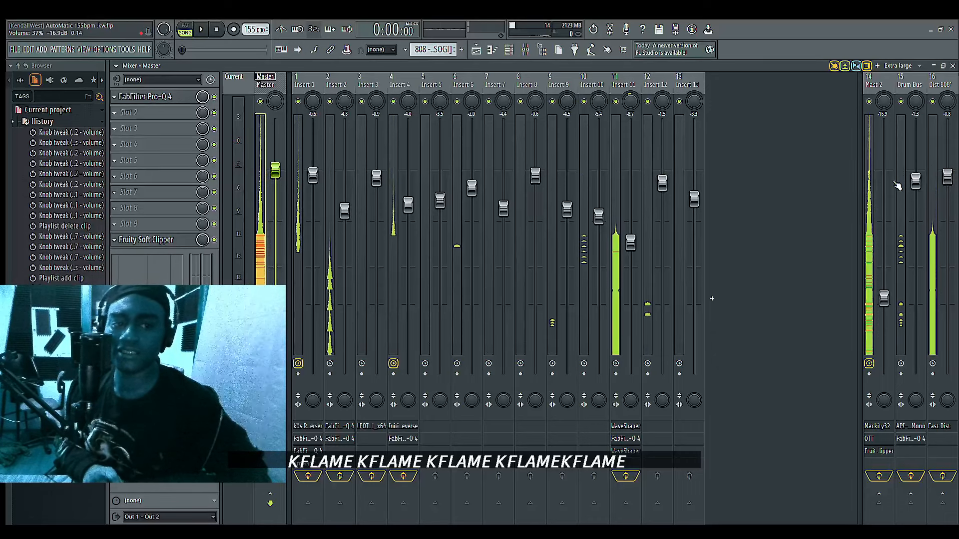
- Lower the volume of mixer track Insert 1 to -1.0 dB and select the Master track
click(883, 299)
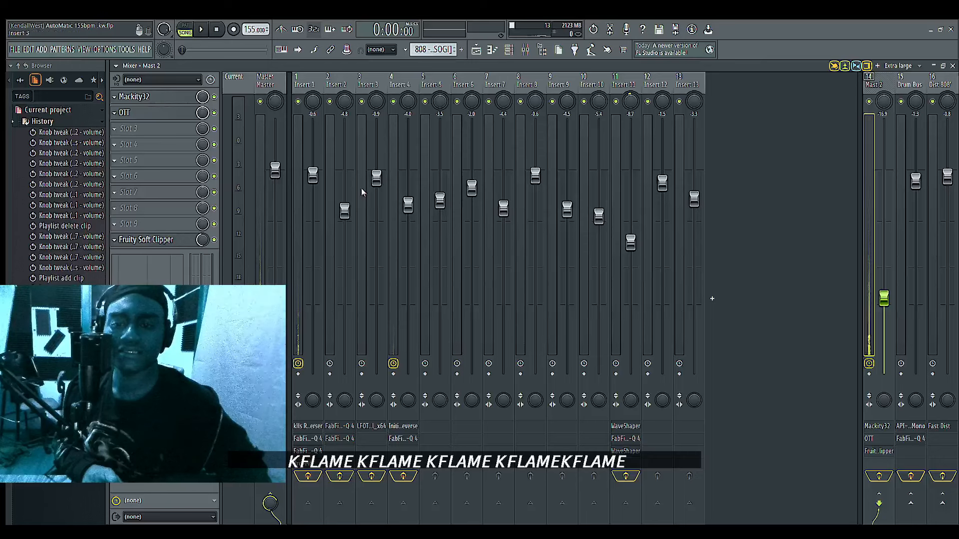
click(311, 176)
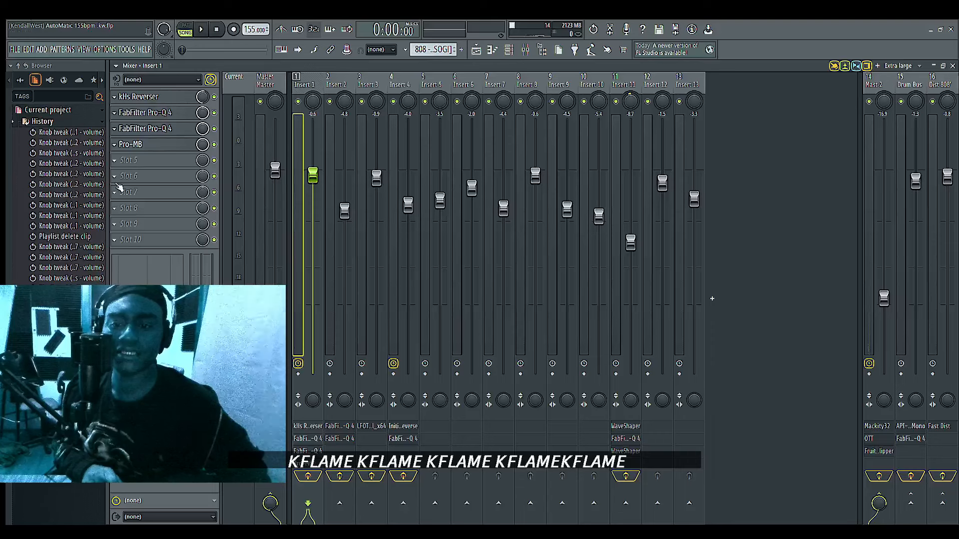
click(344, 210)
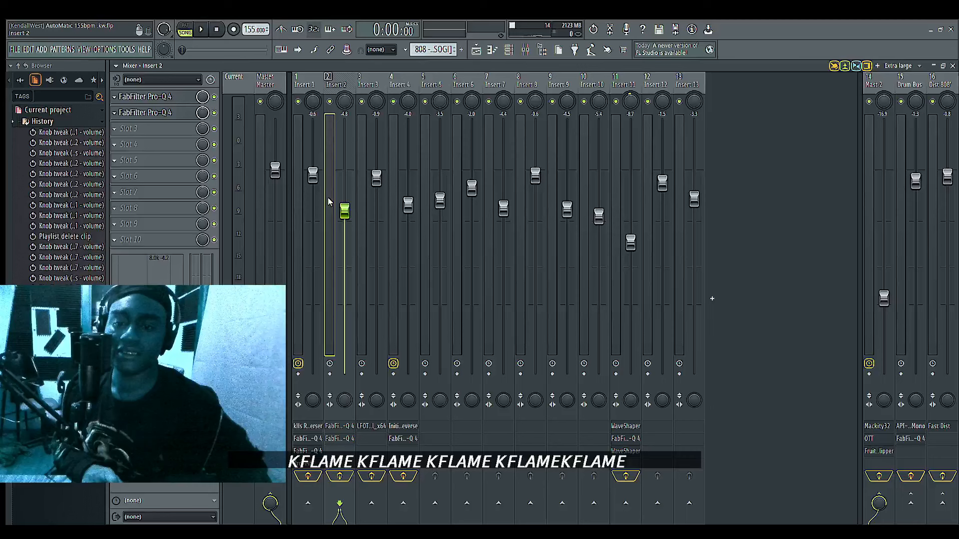
drag(312, 175, 313, 179)
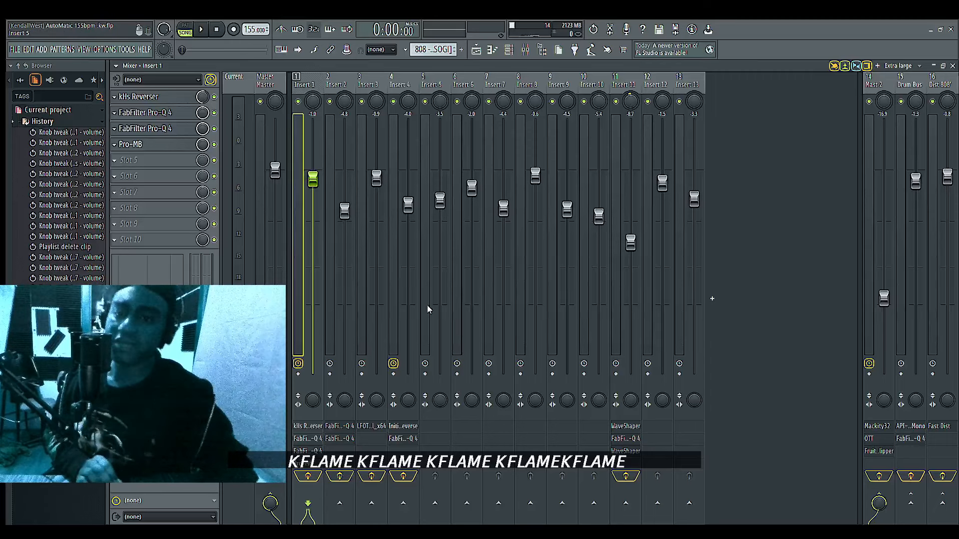
click(275, 170)
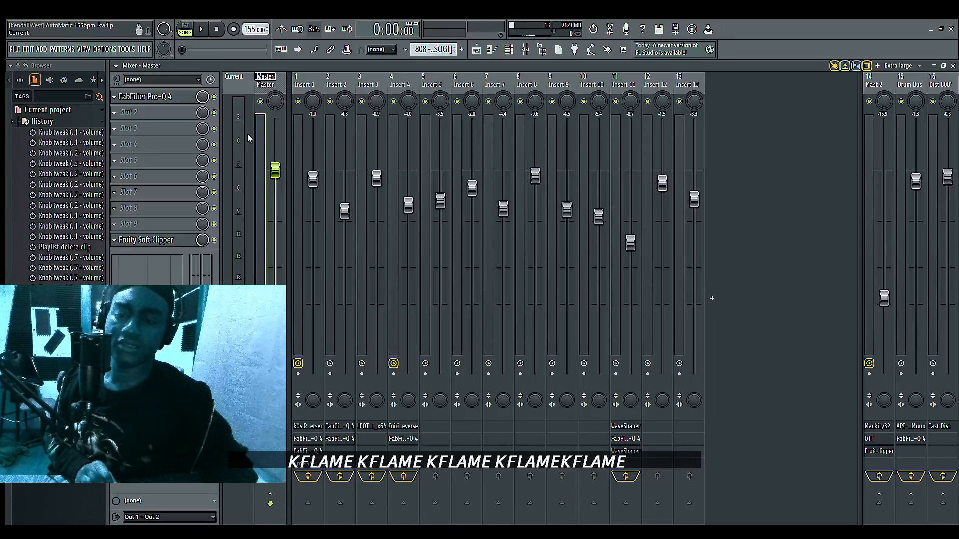
click(952, 67)
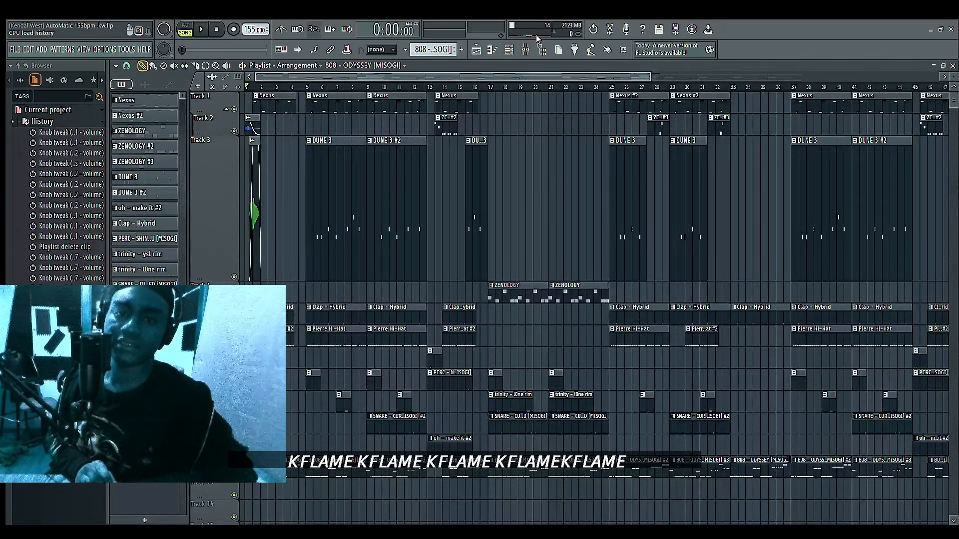
click(524, 51)
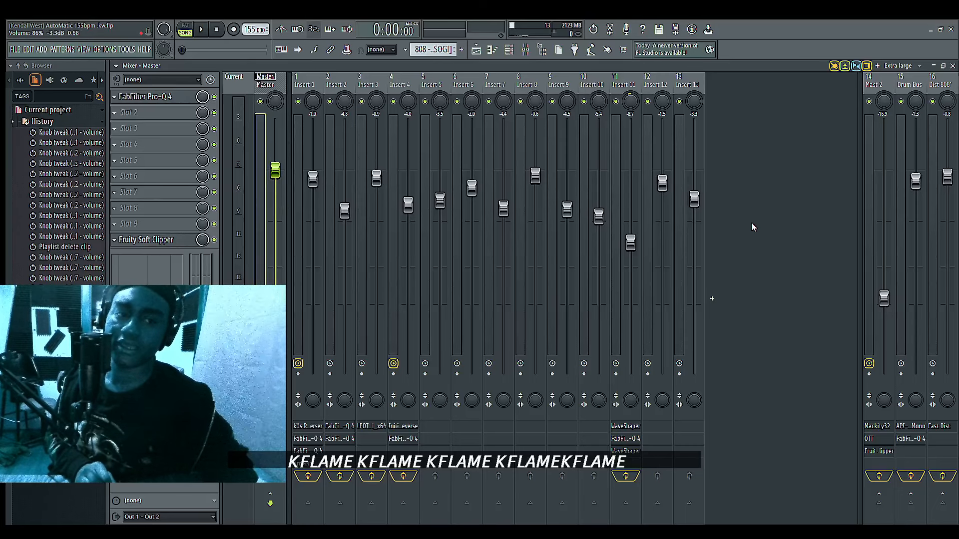
click(952, 66)
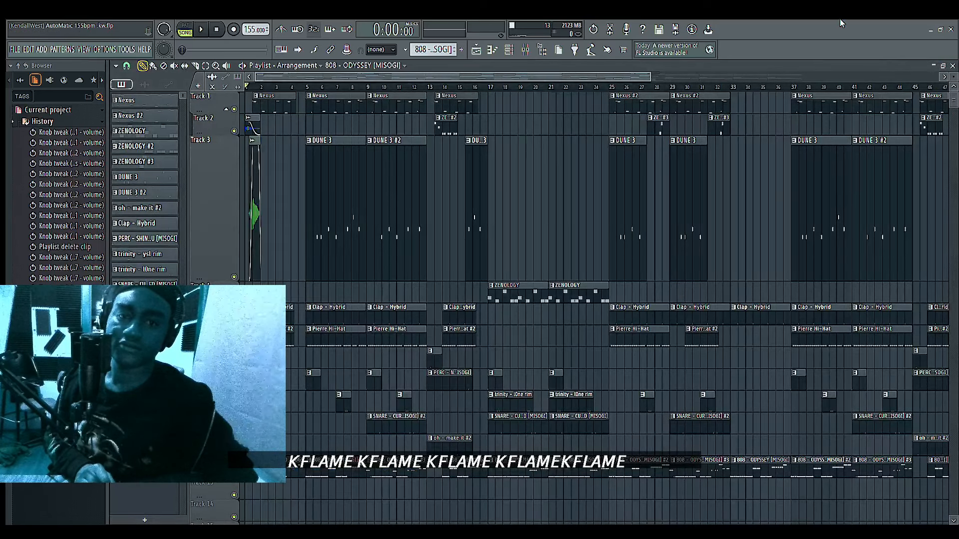
- Lower the volumes of mixer tracks Insert 1 through Insert 13 together by about 1.5 dB and set Insert 1 alone to -2.7 dB
click(525, 50)
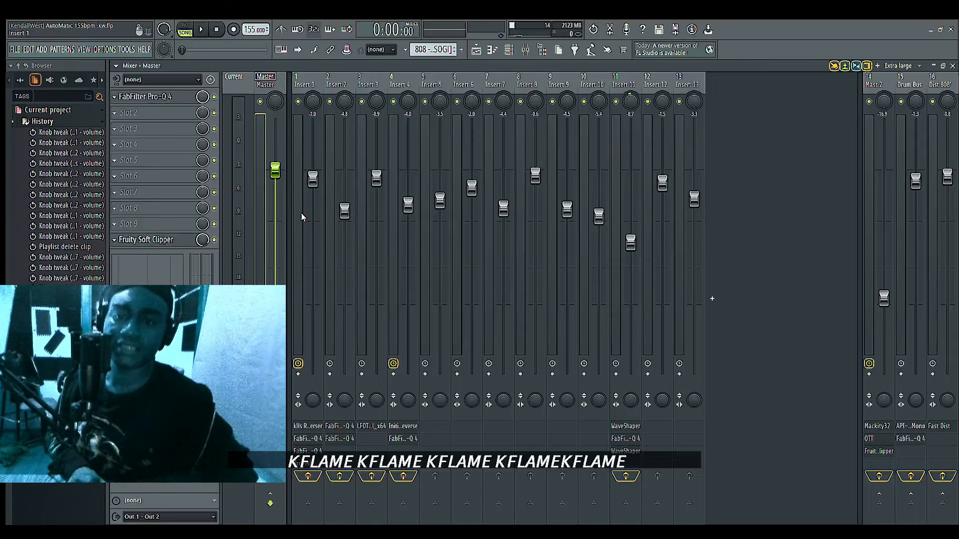
drag(302, 216, 693, 214)
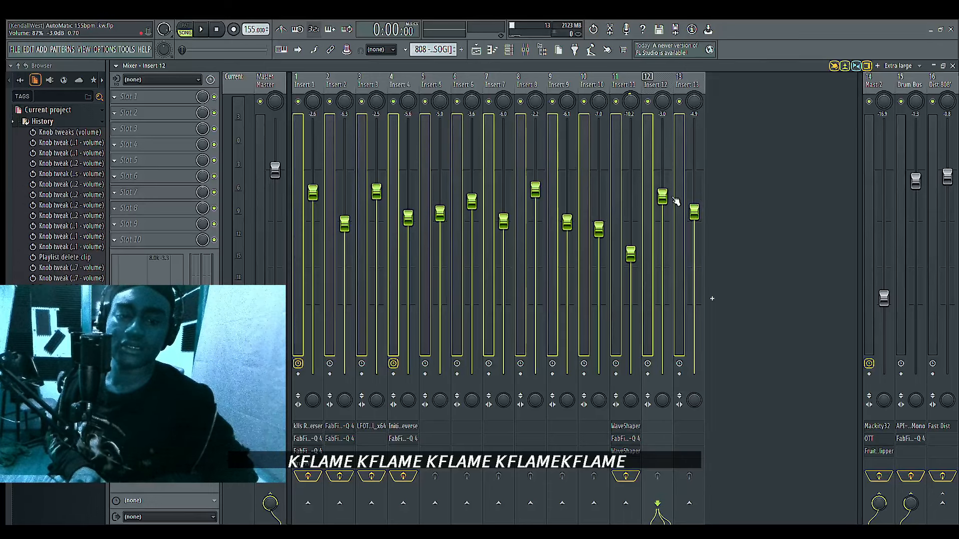
click(678, 170)
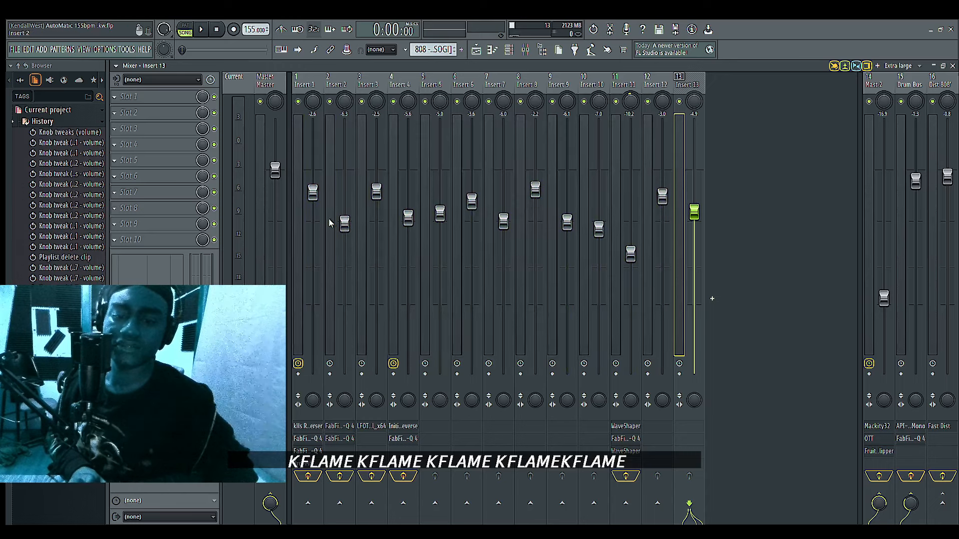
drag(315, 194, 314, 194)
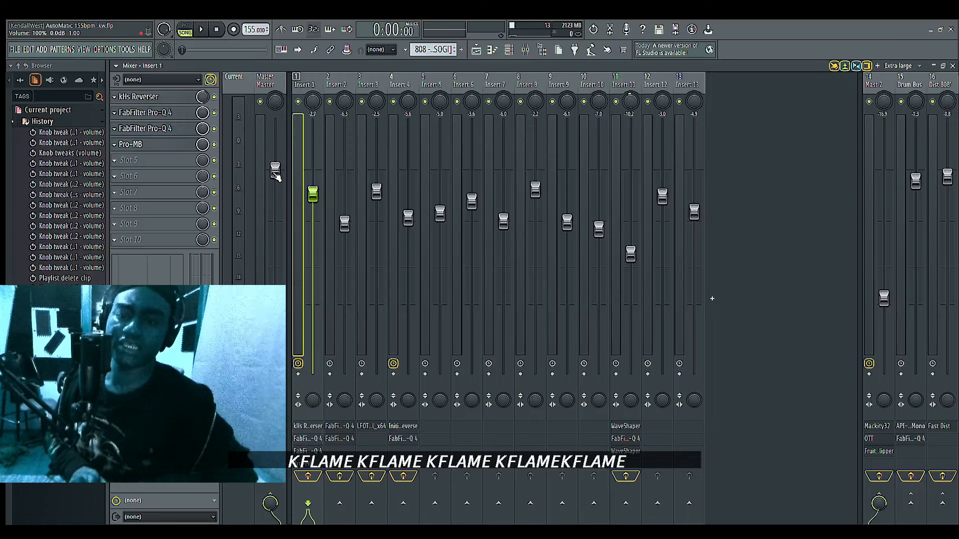